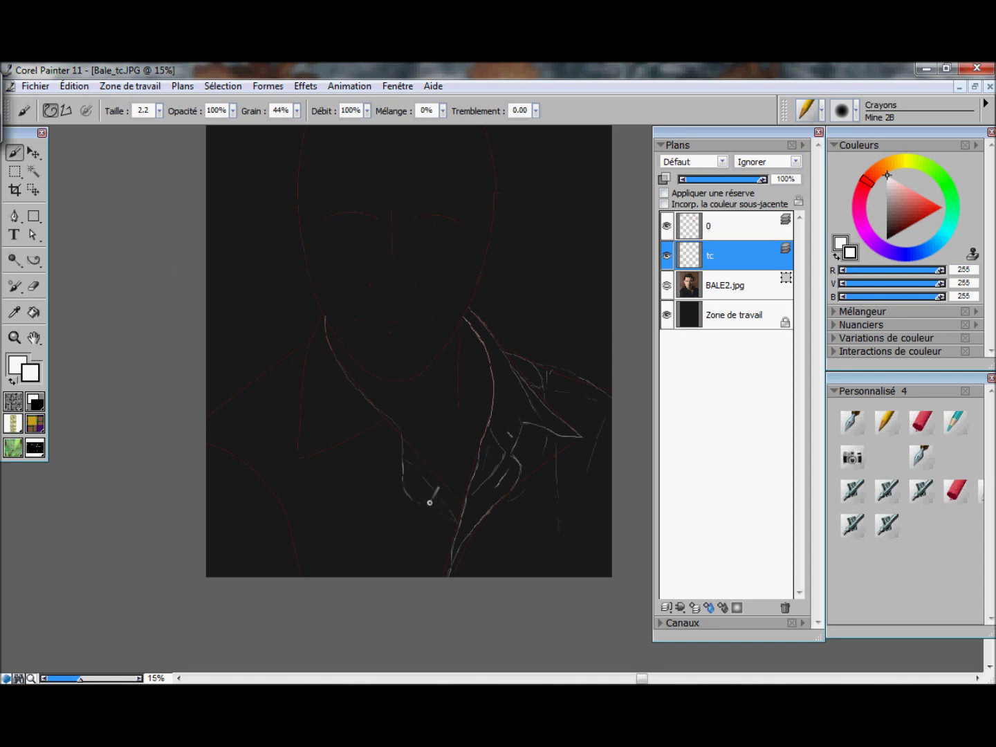
# - Sketch the shirt's button placket and outline and hatch the collar flaps in white pencil
pyautogui.moveTo(382, 423)
pyautogui.mouseDown()
pyautogui.moveTo(381, 461)
pyautogui.moveTo(412, 502)
pyautogui.moveTo(437, 500)
pyautogui.moveTo(451, 515)
pyautogui.mouseUp()
pyautogui.moveTo(495, 376); pyautogui.dragTo(513, 435)
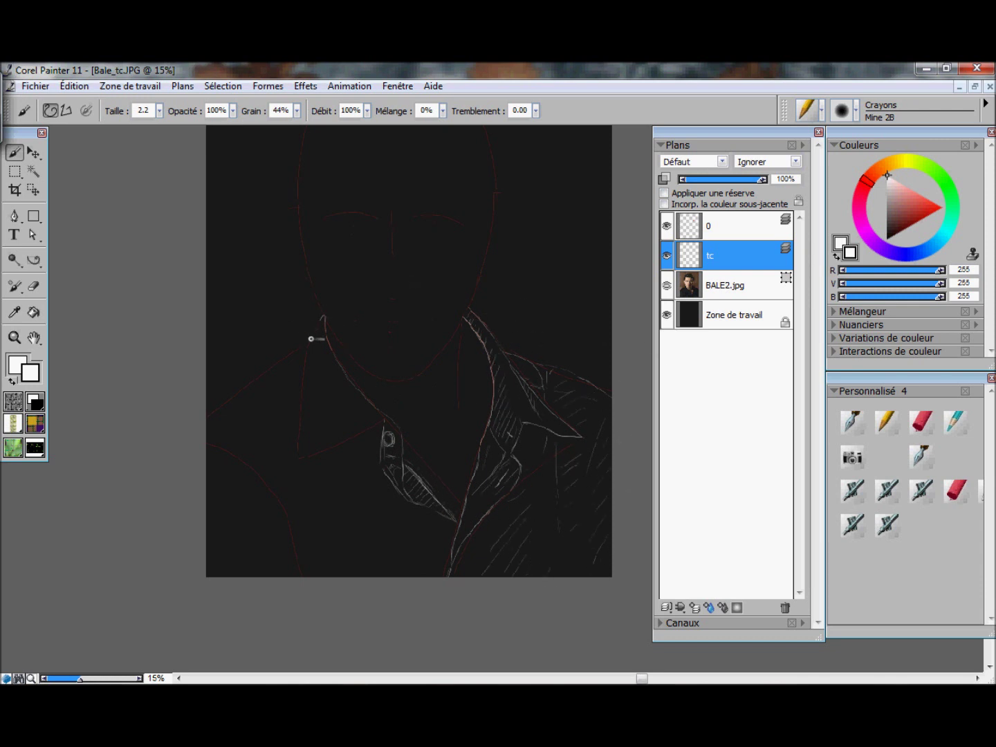
pyautogui.moveTo(304, 383)
pyautogui.mouseDown()
pyautogui.moveTo(300, 459)
pyautogui.moveTo(392, 420)
pyautogui.mouseUp()
pyautogui.moveTo(319, 332)
pyautogui.mouseDown()
pyautogui.moveTo(324, 384)
pyautogui.moveTo(309, 429)
pyautogui.mouseUp()
pyautogui.moveTo(326, 417); pyautogui.dragTo(315, 438)
# - Draw long fold lines and hatching down the shirt front below the left collar flap
pyautogui.moveTo(338, 419)
pyautogui.mouseDown()
pyautogui.moveTo(326, 441)
pyautogui.moveTo(353, 513)
pyautogui.mouseUp()
pyautogui.moveTo(429, 521); pyautogui.dragTo(439, 552)
pyautogui.moveTo(353, 514); pyautogui.dragTo(370, 575)
pyautogui.moveTo(361, 451)
pyautogui.mouseDown()
pyautogui.moveTo(386, 532)
pyautogui.moveTo(411, 547)
pyautogui.moveTo(356, 491)
pyautogui.mouseUp()
pyautogui.moveTo(368, 524); pyautogui.dragTo(377, 552)
pyautogui.moveTo(378, 432); pyautogui.dragTo(353, 478)
# - Trace the contour of the left shoulder and the sleeve seam beneath it
pyautogui.moveTo(310, 341)
pyautogui.mouseDown()
pyautogui.moveTo(285, 366)
pyautogui.moveTo(249, 379)
pyautogui.mouseUp()
pyautogui.moveTo(205, 413); pyautogui.dragTo(315, 340)
pyautogui.moveTo(231, 454); pyautogui.dragTo(284, 515)
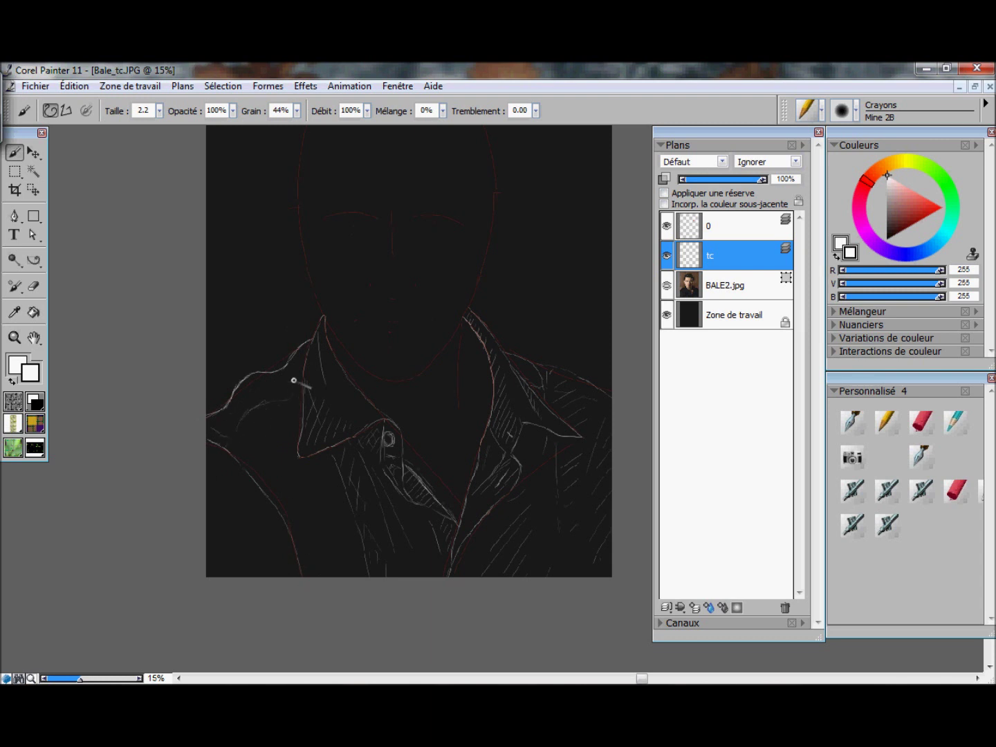
# - Refine the folds on the left shoulder, erasing stray strokes and redrawing the lines
pyautogui.press('n')
pyautogui.moveTo(239, 429); pyautogui.dragTo(289, 399)
pyautogui.press('b')
pyautogui.press('n')
pyautogui.moveTo(268, 385)
pyautogui.mouseDown()
pyautogui.moveTo(287, 400)
pyautogui.moveTo(278, 372)
pyautogui.moveTo(294, 355)
pyautogui.mouseUp()
pyautogui.press('b')
pyautogui.press('n')
pyautogui.moveTo(230, 401)
pyautogui.mouseDown()
pyautogui.moveTo(251, 380)
pyautogui.moveTo(225, 407)
pyautogui.mouseUp()
pyautogui.press('b')
pyautogui.moveTo(273, 368); pyautogui.dragTo(245, 411)
# - Add fold lines and hatching to the left sleeve and the left side of the shirt front
pyautogui.moveTo(231, 410)
pyautogui.mouseDown()
pyautogui.moveTo(287, 533)
pyautogui.moveTo(227, 460)
pyautogui.moveTo(240, 485)
pyautogui.mouseUp()
pyautogui.moveTo(223, 504); pyautogui.dragTo(287, 553)
pyautogui.moveTo(239, 517); pyautogui.dragTo(285, 540)
pyautogui.moveTo(230, 524); pyautogui.dragTo(287, 553)
pyautogui.moveTo(224, 464); pyautogui.dragTo(245, 472)
pyautogui.moveTo(214, 471); pyautogui.dragTo(243, 488)
pyautogui.moveTo(212, 558)
pyautogui.mouseDown()
pyautogui.moveTo(224, 570)
pyautogui.moveTo(294, 576)
pyautogui.mouseUp()
pyautogui.moveTo(240, 549); pyautogui.dragTo(260, 569)
pyautogui.moveTo(252, 453)
pyautogui.mouseDown()
pyautogui.moveTo(285, 475)
pyautogui.moveTo(300, 571)
pyautogui.mouseUp()
pyautogui.moveTo(294, 480)
pyautogui.mouseDown()
pyautogui.moveTo(319, 497)
pyautogui.moveTo(344, 536)
pyautogui.moveTo(336, 568)
pyautogui.mouseUp()
pyautogui.moveTo(264, 434); pyautogui.dragTo(258, 445)
pyautogui.moveTo(275, 433); pyautogui.dragTo(267, 445)
pyautogui.moveTo(285, 445)
pyautogui.mouseDown()
pyautogui.moveTo(279, 456)
pyautogui.moveTo(312, 485)
pyautogui.moveTo(304, 411)
pyautogui.moveTo(289, 436)
pyautogui.moveTo(286, 480)
pyautogui.moveTo(349, 527)
pyautogui.mouseUp()
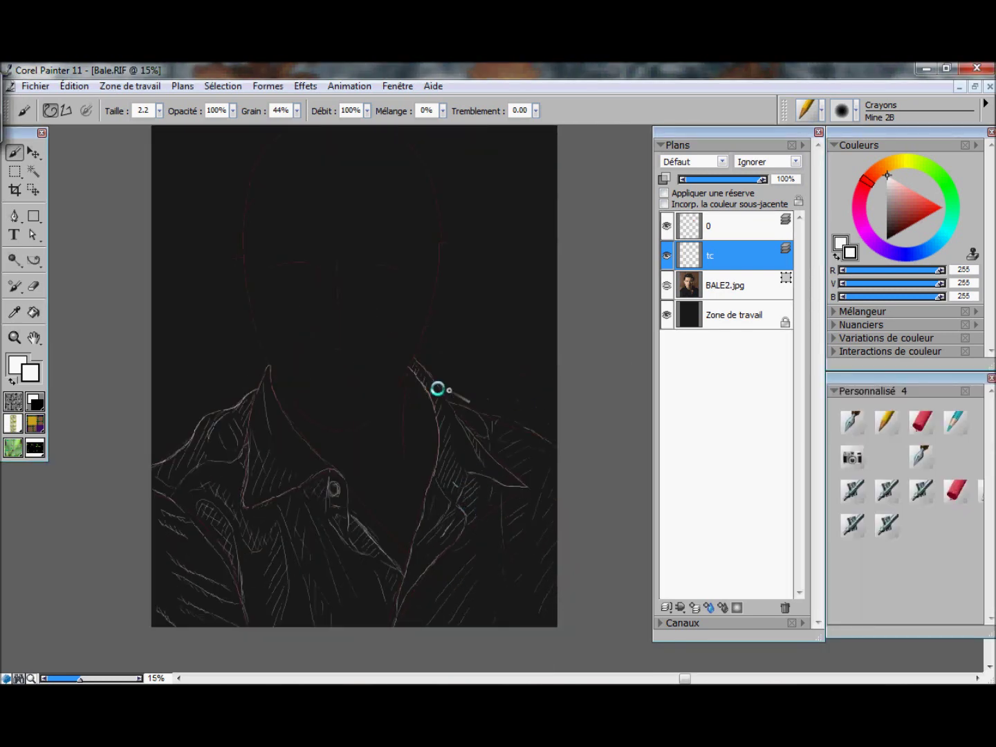
# - Sketch the right jaw line and right collar edge, and hatch the shadows on the neck
pyautogui.scroll(3, 438, 389)
pyautogui.moveTo(448, 303); pyautogui.dragTo(435, 335)
pyautogui.moveTo(456, 283); pyautogui.dragTo(442, 324)
pyautogui.moveTo(302, 425)
pyautogui.mouseDown()
pyautogui.moveTo(373, 416)
pyautogui.moveTo(360, 422)
pyautogui.moveTo(391, 400)
pyautogui.moveTo(431, 340)
pyautogui.moveTo(424, 449)
pyautogui.moveTo(401, 481)
pyautogui.moveTo(427, 476)
pyautogui.mouseUp()
pyautogui.moveTo(421, 500); pyautogui.dragTo(472, 484)
pyautogui.moveTo(449, 346); pyautogui.dragTo(433, 368)
pyautogui.moveTo(460, 373)
pyautogui.mouseDown()
pyautogui.moveTo(429, 419)
pyautogui.moveTo(431, 453)
pyautogui.mouseUp()
pyautogui.moveTo(475, 418); pyautogui.dragTo(439, 474)
pyautogui.moveTo(423, 477); pyautogui.dragTo(411, 498)
# - Hatch the neck opening beside the placket and the inner edge of the left collar
pyautogui.moveTo(344, 453)
pyautogui.mouseDown()
pyautogui.moveTo(381, 452)
pyautogui.moveTo(392, 421)
pyautogui.moveTo(390, 461)
pyautogui.moveTo(364, 428)
pyautogui.moveTo(383, 454)
pyautogui.moveTo(387, 443)
pyautogui.moveTo(346, 466)
pyautogui.moveTo(347, 442)
pyautogui.moveTo(343, 472)
pyautogui.moveTo(355, 472)
pyautogui.moveTo(371, 505)
pyautogui.mouseUp()
pyautogui.moveTo(238, 383); pyautogui.dragTo(328, 489)
pyautogui.moveTo(258, 418); pyautogui.dragTo(265, 426)
pyautogui.moveTo(353, 504); pyautogui.dragTo(365, 475)
pyautogui.moveTo(353, 544); pyautogui.dragTo(373, 525)
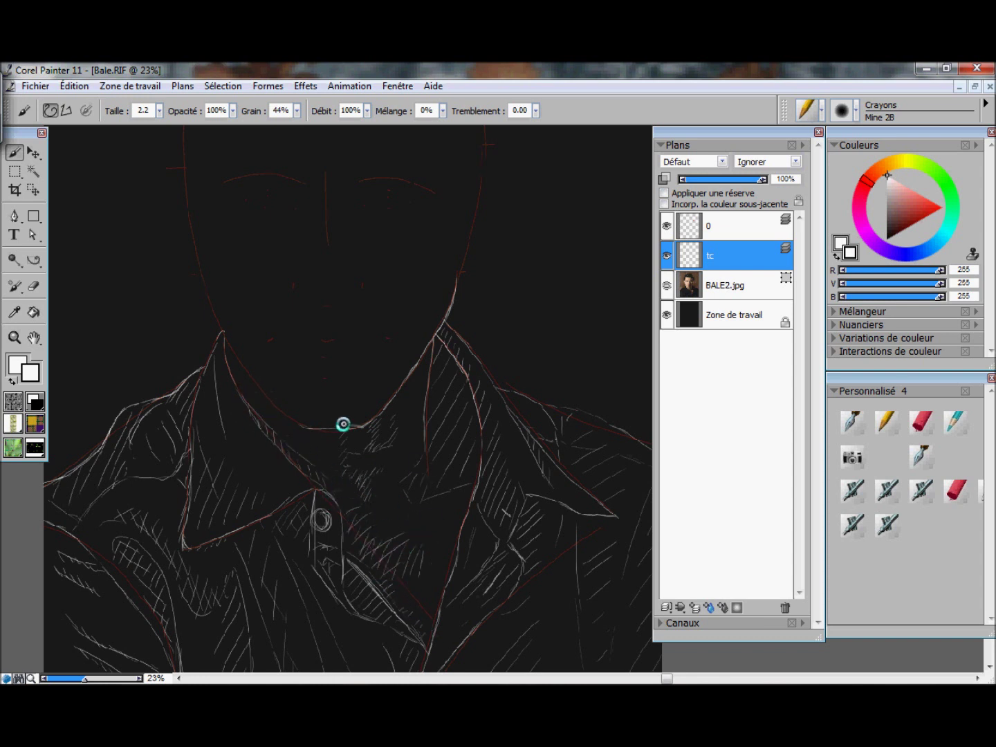
# - Trace the chin and the left side of the jaw over the red guide line
pyautogui.moveTo(384, 443)
pyautogui.mouseDown()
pyautogui.moveTo(406, 462)
pyautogui.moveTo(367, 490)
pyautogui.moveTo(397, 485)
pyautogui.mouseUp()
pyautogui.moveTo(504, 415); pyautogui.dragTo(527, 532)
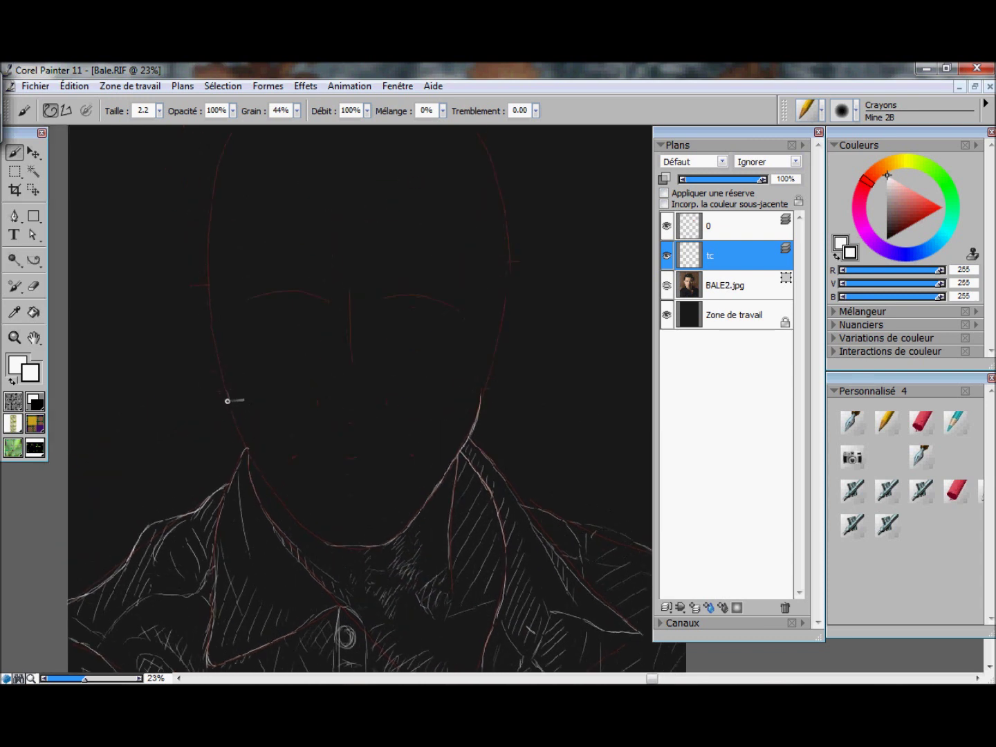
pyautogui.moveTo(256, 466); pyautogui.dragTo(315, 545)
pyautogui.moveTo(539, 367); pyautogui.dragTo(525, 421)
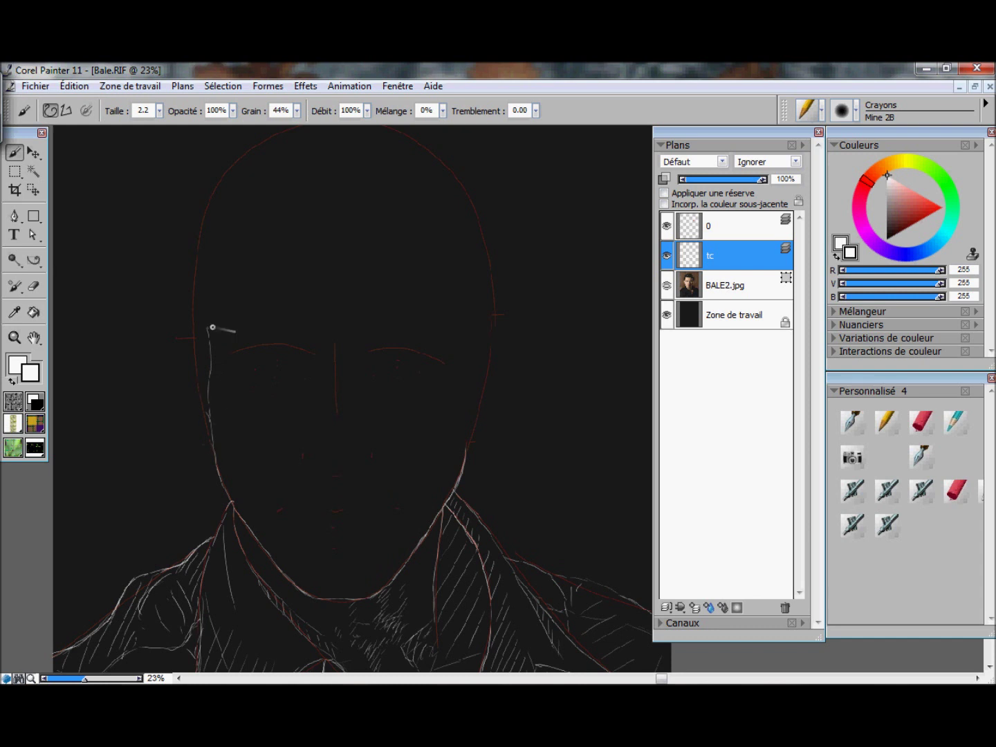
# - Draw the left ear with its outer contour, inner folds and lobe
pyautogui.moveTo(198, 341)
pyautogui.mouseDown()
pyautogui.moveTo(205, 397)
pyautogui.moveTo(195, 375)
pyautogui.moveTo(196, 391)
pyautogui.mouseUp()
pyautogui.moveTo(186, 334); pyautogui.dragTo(199, 358)
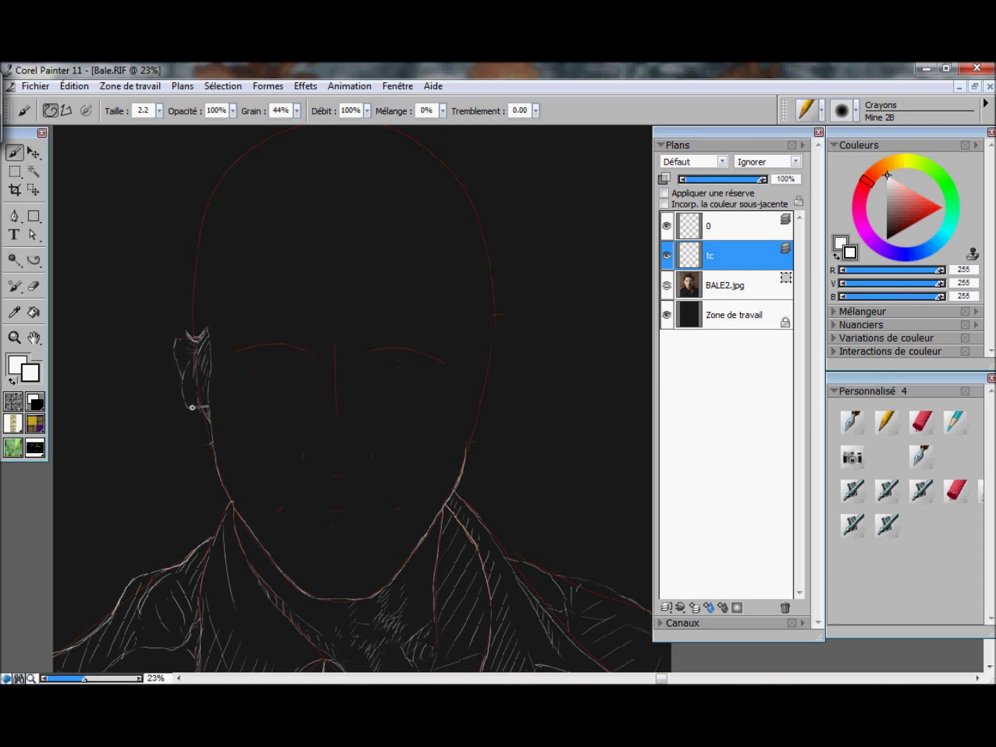
pyautogui.moveTo(179, 345); pyautogui.dragTo(178, 374)
pyautogui.moveTo(190, 429)
pyautogui.mouseDown()
pyautogui.moveTo(210, 443)
pyautogui.moveTo(187, 377)
pyautogui.moveTo(183, 407)
pyautogui.mouseUp()
pyautogui.press('n')
pyautogui.press('b')
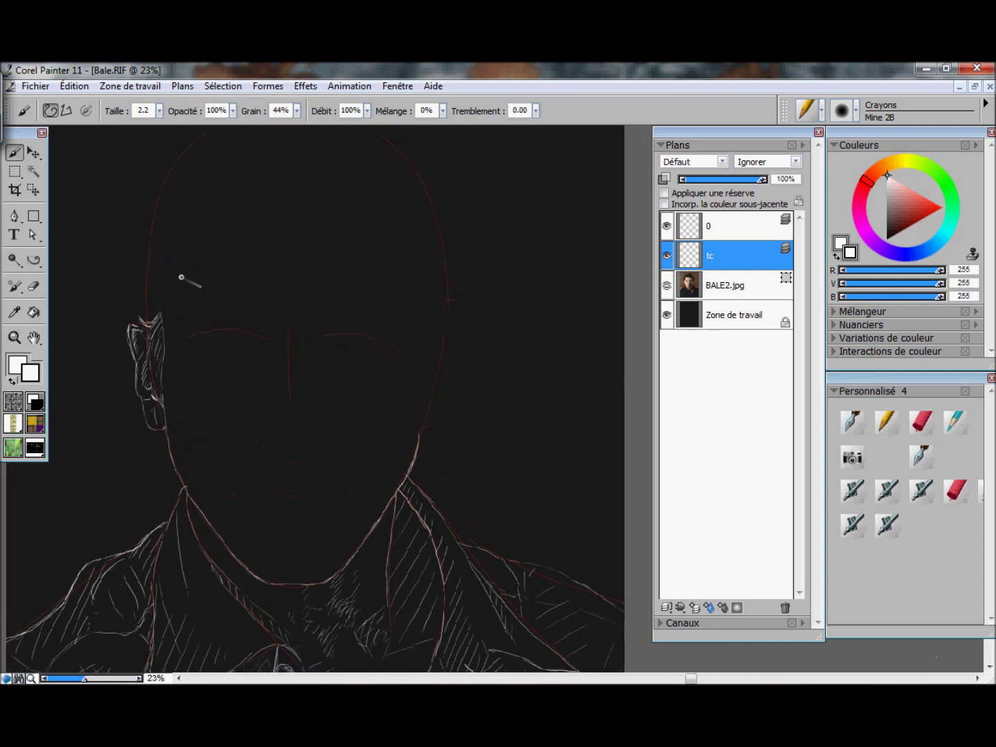
# - Sketch the hairline across the forehead and temples, and draw the right ear with its sideburn
pyautogui.hotkey('ctrl', '-')
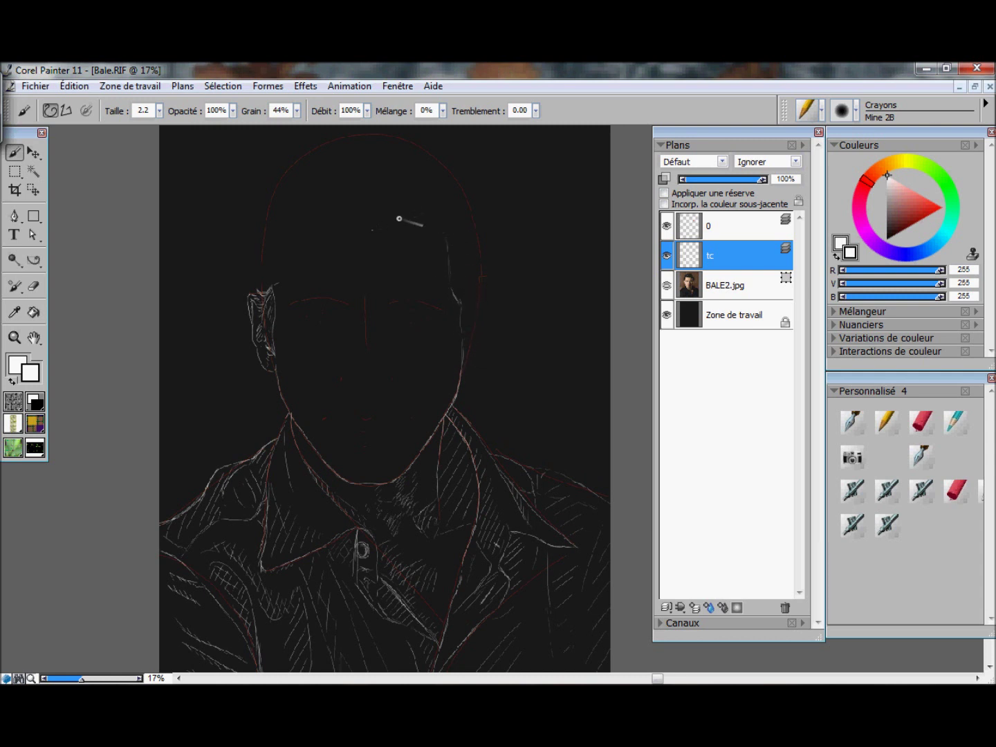
pyautogui.moveTo(416, 217); pyautogui.dragTo(454, 231)
pyautogui.moveTo(430, 225); pyautogui.dragTo(465, 235)
pyautogui.moveTo(445, 241); pyautogui.dragTo(461, 280)
pyautogui.moveTo(348, 193); pyautogui.dragTo(372, 230)
pyautogui.moveTo(282, 211)
pyautogui.mouseDown()
pyautogui.moveTo(344, 218)
pyautogui.moveTo(310, 207)
pyautogui.mouseUp()
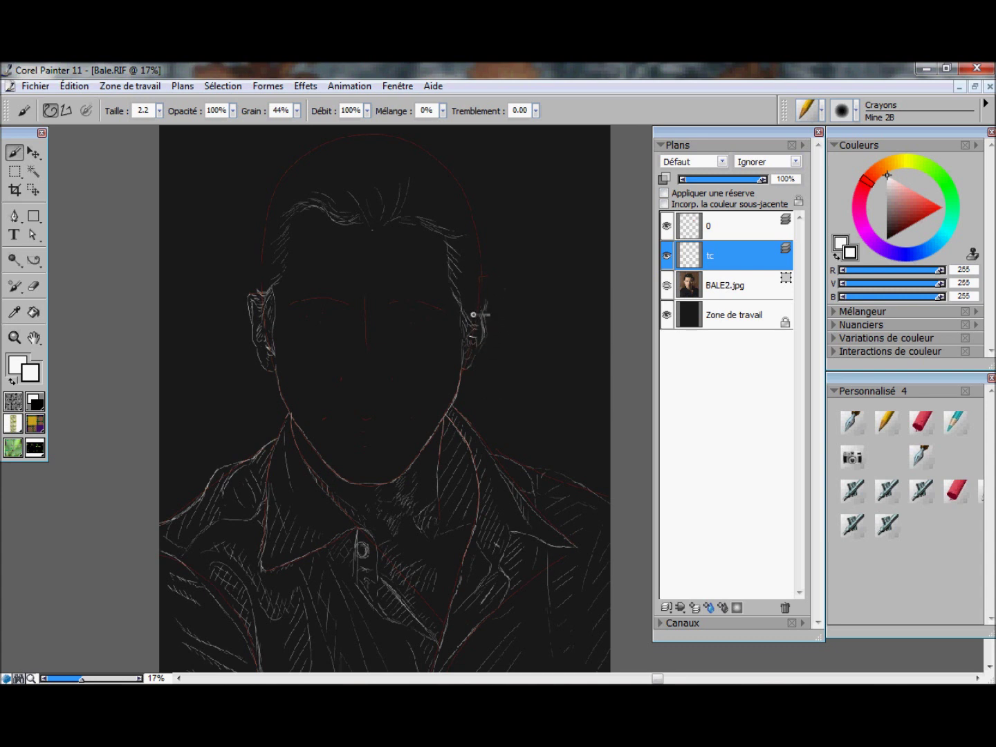
pyautogui.moveTo(471, 301)
pyautogui.mouseDown()
pyautogui.moveTo(487, 285)
pyautogui.moveTo(486, 297)
pyautogui.moveTo(487, 283)
pyautogui.mouseUp()
pyautogui.moveTo(488, 276); pyautogui.dragTo(478, 335)
# - Draw the swept-back hair strands and the outer contour of the hair over the whole head
pyautogui.scroll(3, 389, 162)
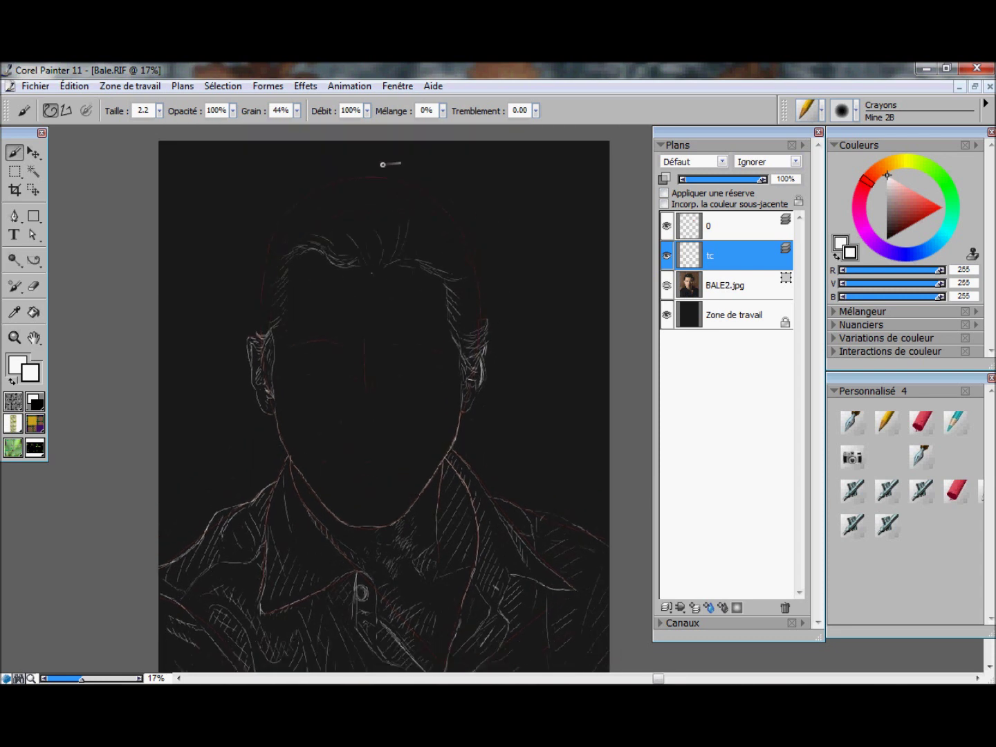
pyautogui.moveTo(313, 196)
pyautogui.mouseDown()
pyautogui.moveTo(329, 169)
pyautogui.moveTo(357, 253)
pyautogui.moveTo(290, 186)
pyautogui.mouseUp()
pyautogui.moveTo(256, 283)
pyautogui.mouseDown()
pyautogui.moveTo(280, 258)
pyautogui.moveTo(258, 295)
pyautogui.mouseUp()
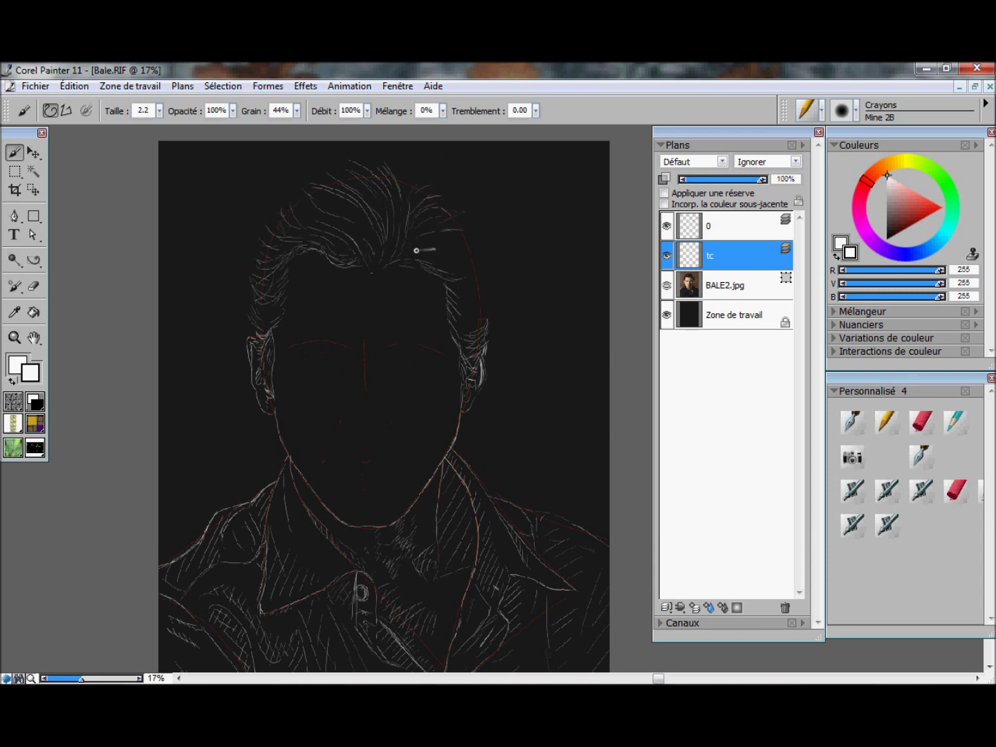
pyautogui.moveTo(415, 250)
pyautogui.mouseDown()
pyautogui.moveTo(474, 262)
pyautogui.moveTo(492, 294)
pyautogui.moveTo(466, 218)
pyautogui.moveTo(477, 245)
pyautogui.mouseUp()
pyautogui.moveTo(411, 179)
pyautogui.mouseDown()
pyautogui.moveTo(451, 203)
pyautogui.moveTo(423, 178)
pyautogui.mouseUp()
pyautogui.moveTo(337, 163); pyautogui.dragTo(355, 161)
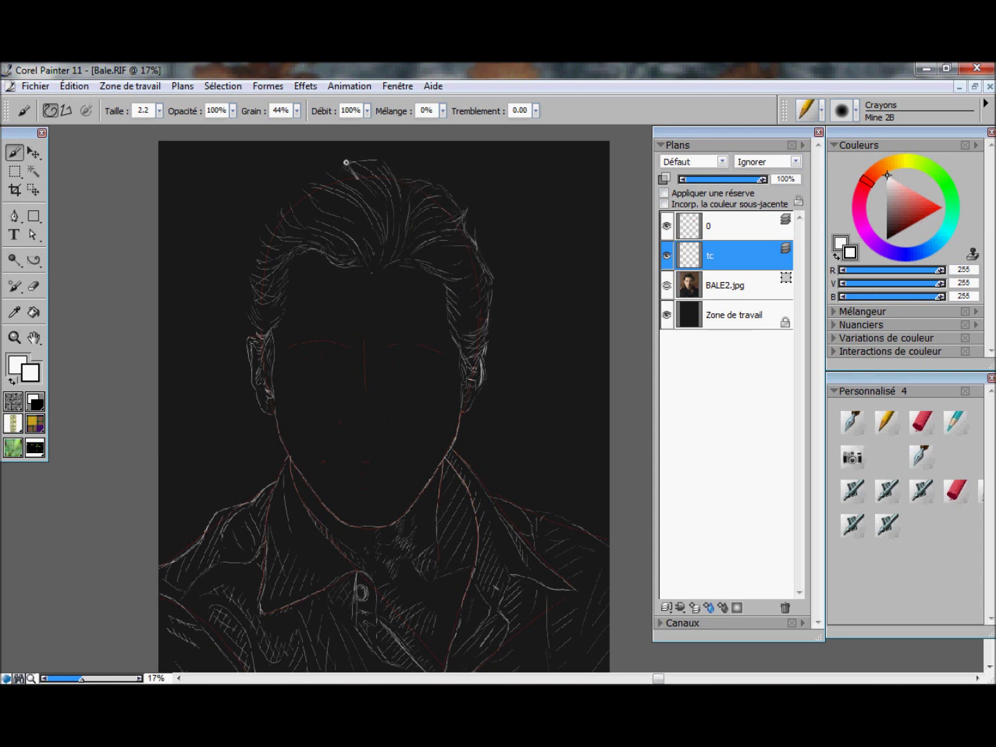
# - Sketch the lips with the pencil and hatch the shadows around the mouth and above the upper lip
pyautogui.click(886, 423)
pyautogui.scroll(-1, 629, 192)
pyautogui.scroll(5, 484, 415)
pyautogui.moveTo(415, 469); pyautogui.dragTo(556, 436)
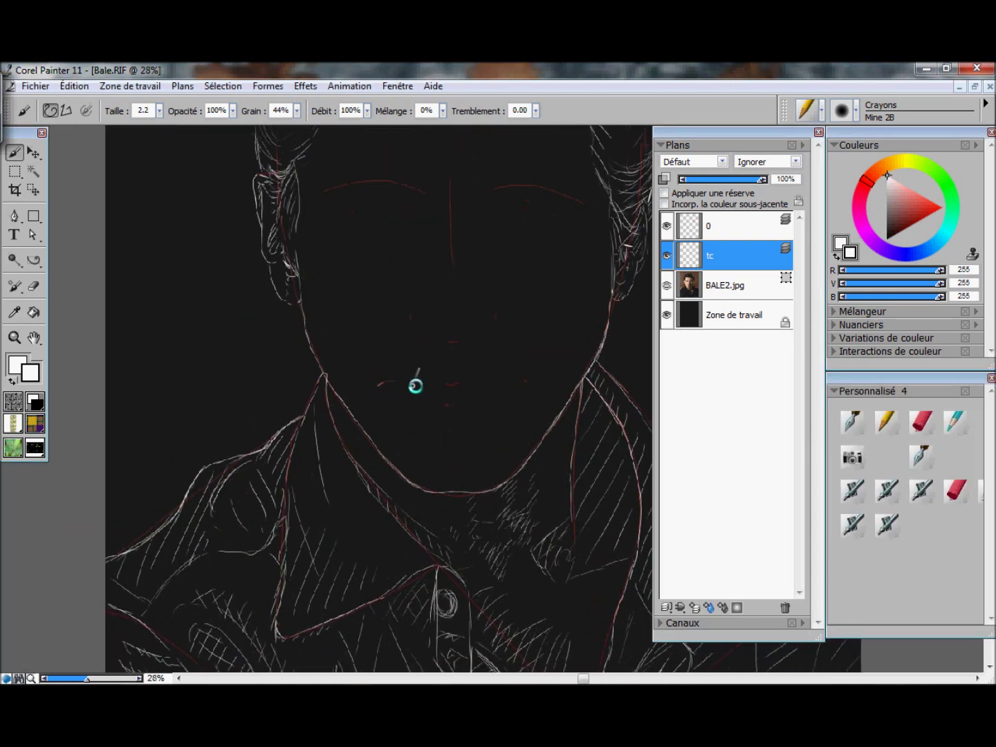
pyautogui.moveTo(446, 388)
pyautogui.mouseDown()
pyautogui.moveTo(482, 386)
pyautogui.moveTo(438, 391)
pyautogui.moveTo(392, 380)
pyautogui.moveTo(507, 387)
pyautogui.moveTo(404, 389)
pyautogui.moveTo(494, 393)
pyautogui.moveTo(463, 399)
pyautogui.moveTo(446, 429)
pyautogui.mouseUp()
pyautogui.moveTo(528, 366); pyautogui.dragTo(538, 398)
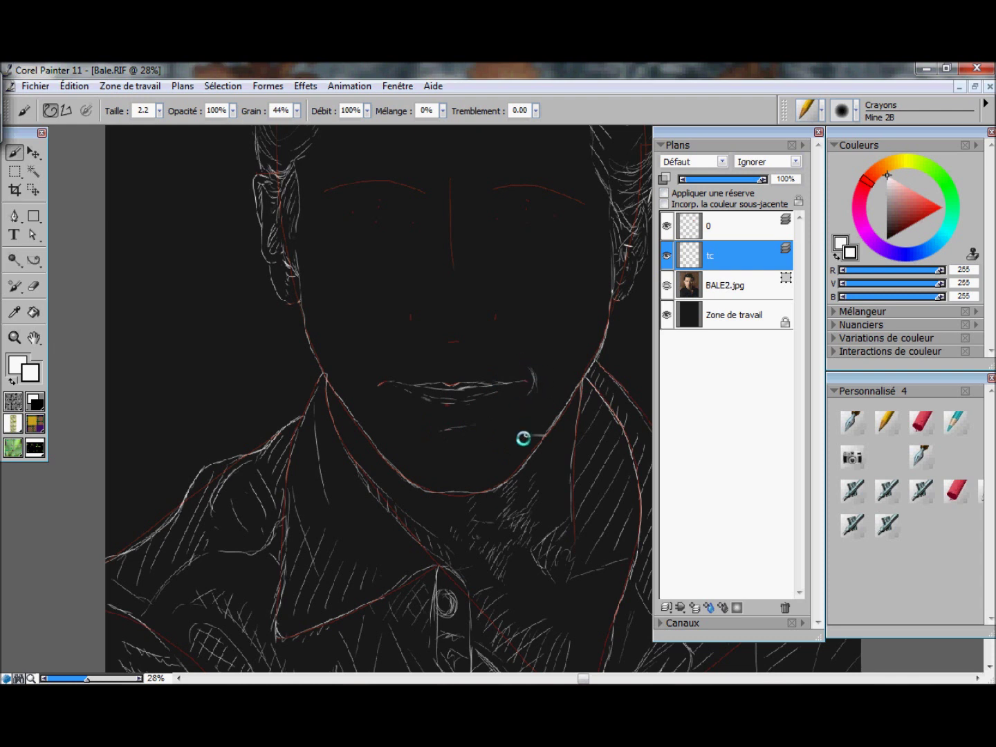
pyautogui.moveTo(525, 406)
pyautogui.mouseDown()
pyautogui.moveTo(495, 424)
pyautogui.moveTo(444, 420)
pyautogui.moveTo(467, 416)
pyautogui.mouseUp()
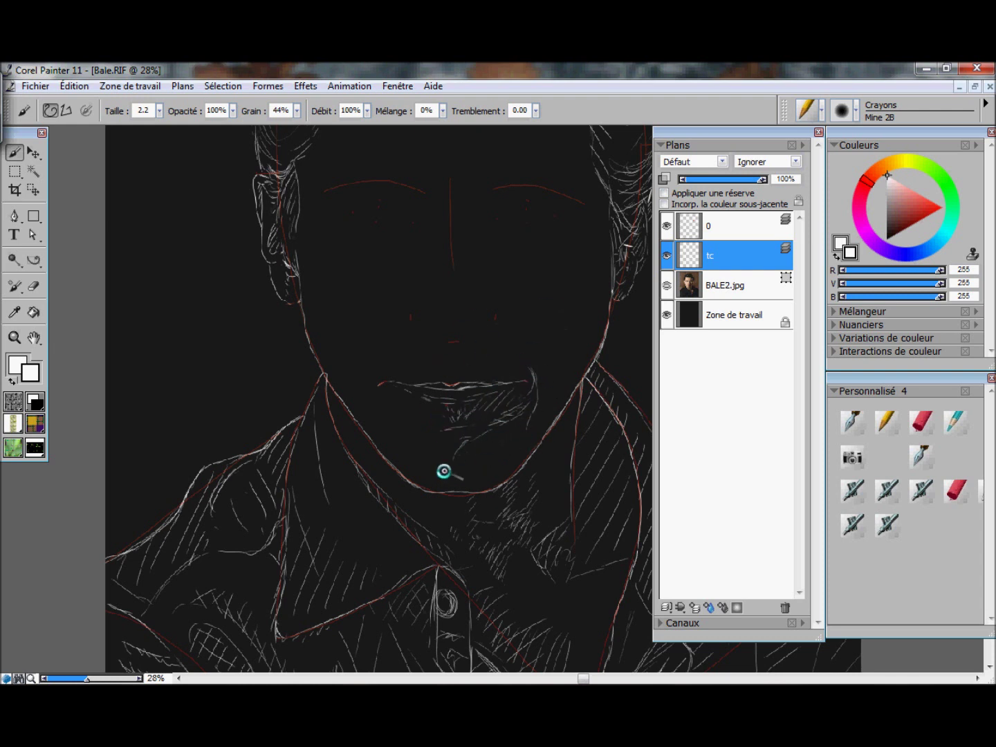
pyautogui.moveTo(540, 358); pyautogui.dragTo(555, 369)
pyautogui.moveTo(451, 361)
pyautogui.mouseDown()
pyautogui.moveTo(449, 374)
pyautogui.moveTo(454, 361)
pyautogui.mouseUp()
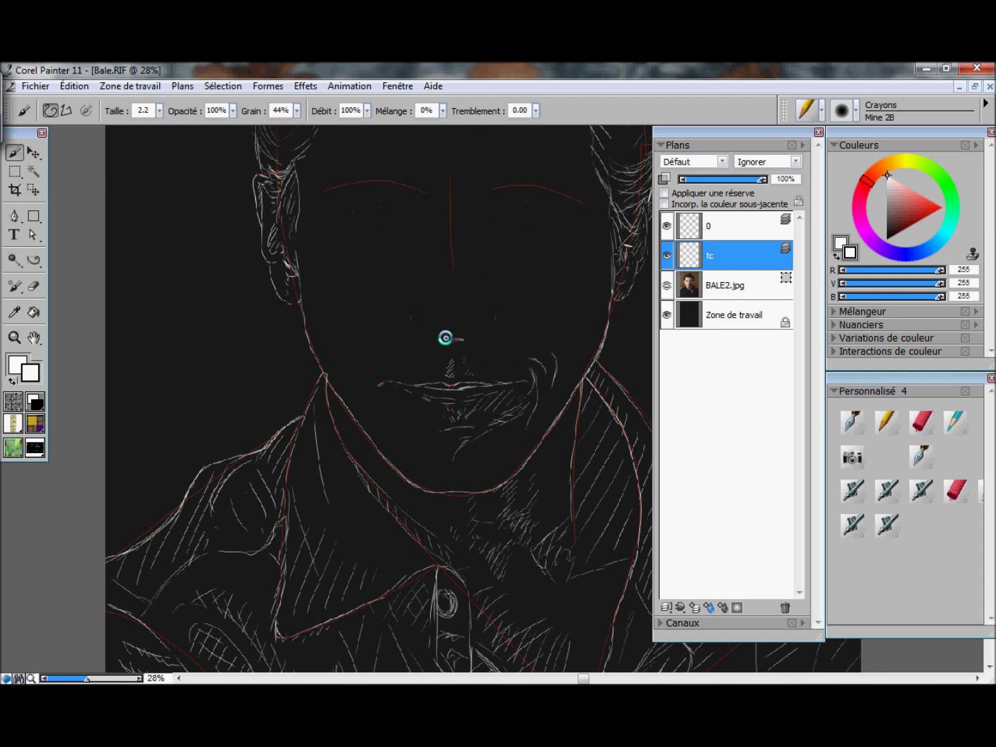
# - Draw the nostrils and base of the nose, and the contour of the nose bridge
pyautogui.moveTo(459, 339); pyautogui.dragTo(482, 318)
pyautogui.moveTo(421, 316)
pyautogui.mouseDown()
pyautogui.moveTo(445, 336)
pyautogui.moveTo(438, 343)
pyautogui.moveTo(429, 327)
pyautogui.moveTo(439, 327)
pyautogui.mouseUp()
pyautogui.click(33, 286)
pyautogui.click(15, 152)
pyautogui.hotkey('ctrl', 'z')
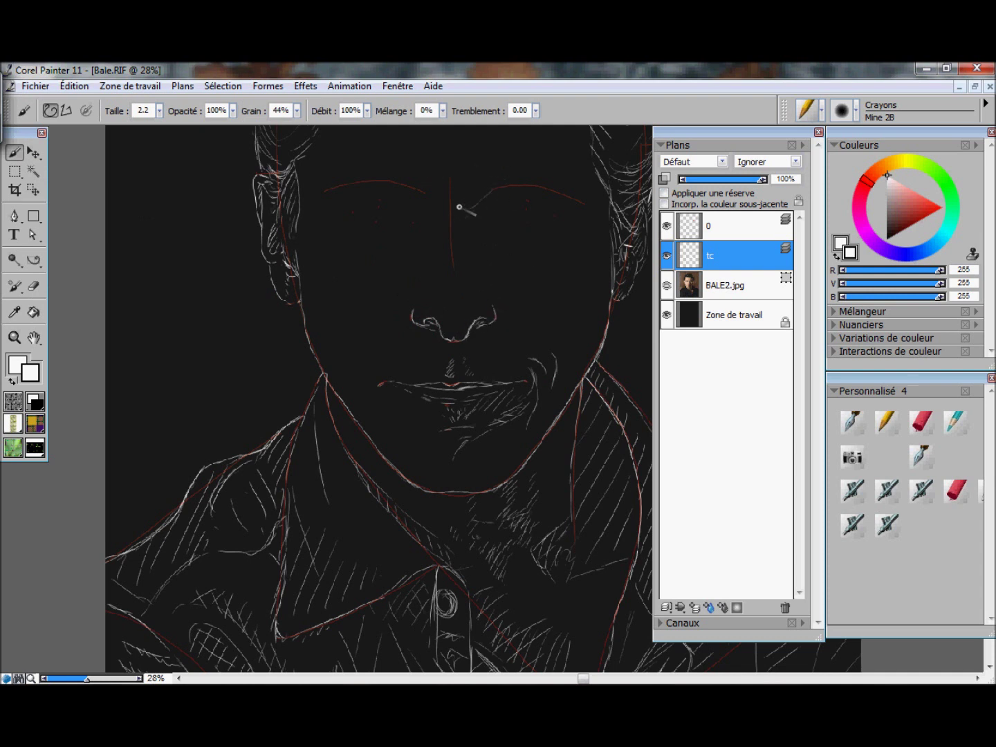
pyautogui.moveTo(463, 239); pyautogui.dragTo(466, 311)
pyautogui.moveTo(478, 276); pyautogui.dragTo(491, 303)
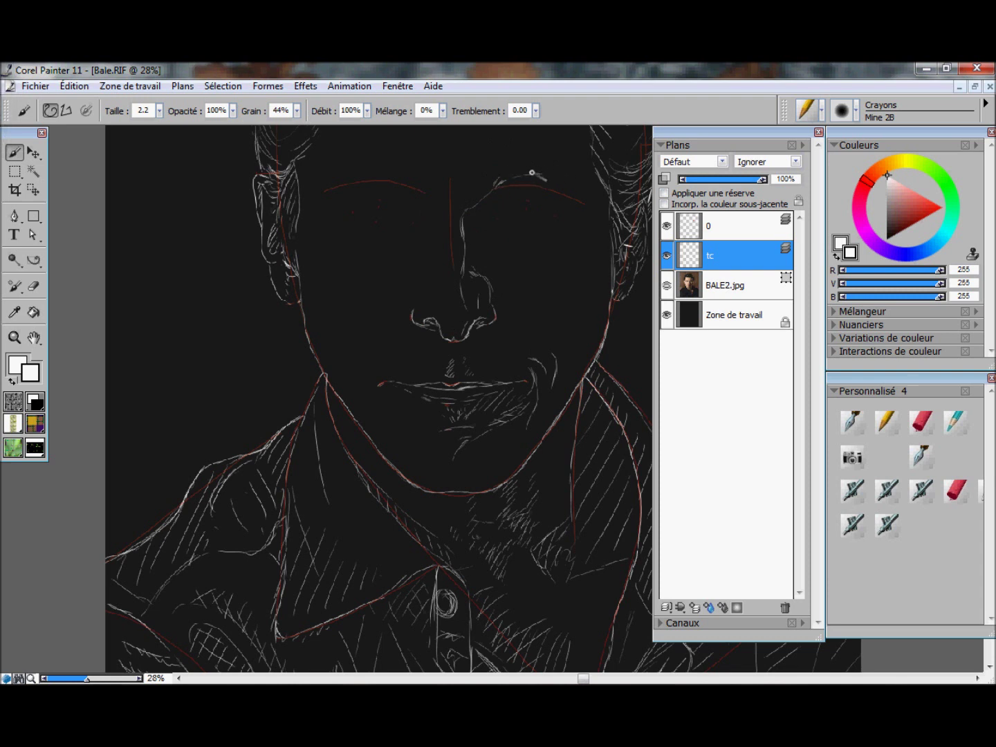
# - Draw the right eyebrow with short hair strokes and hatch the shadow on the right side of the face
pyautogui.moveTo(499, 186); pyautogui.dragTo(585, 204)
pyautogui.moveTo(496, 193); pyautogui.dragTo(540, 178)
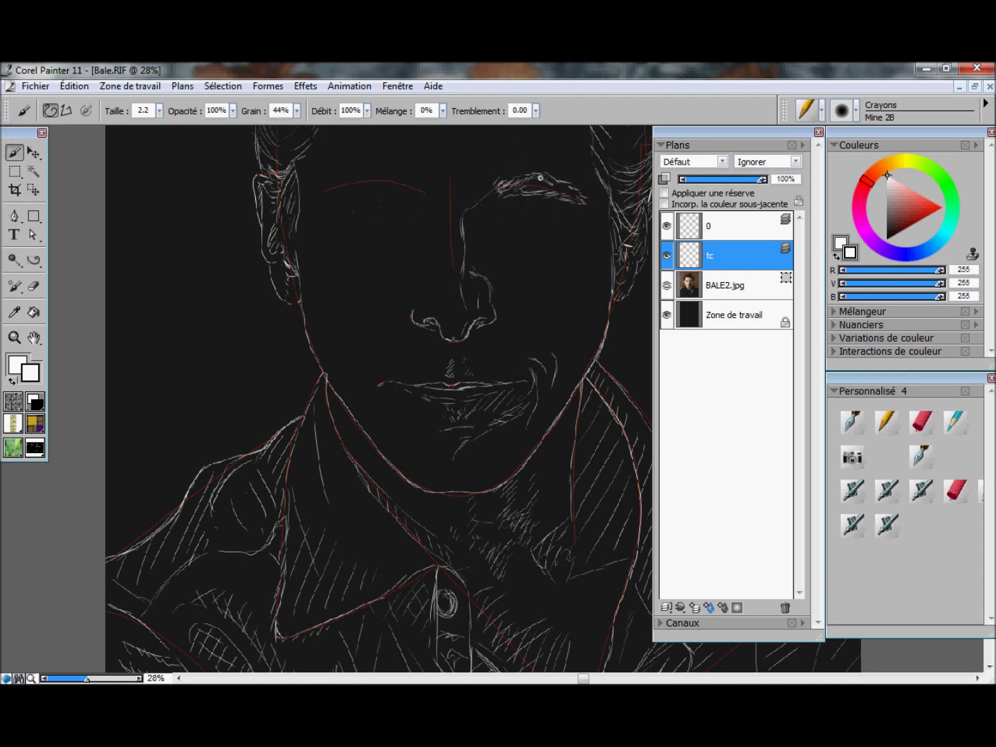
pyautogui.moveTo(545, 316)
pyautogui.mouseDown()
pyautogui.moveTo(574, 272)
pyautogui.moveTo(544, 329)
pyautogui.moveTo(478, 242)
pyautogui.moveTo(494, 336)
pyautogui.mouseUp()
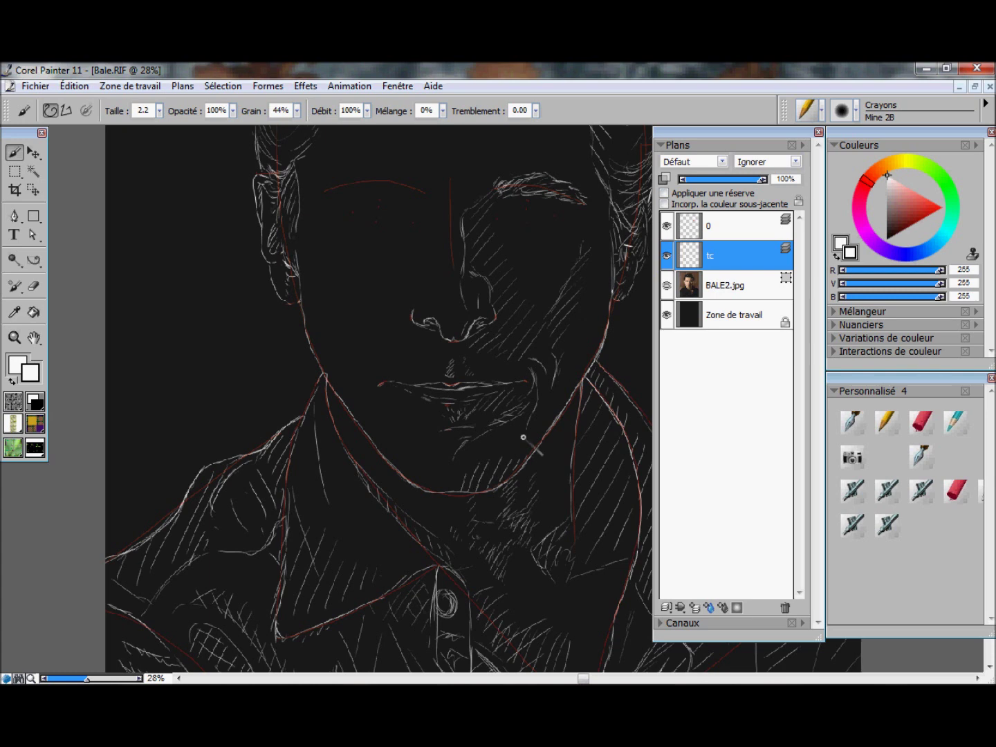
pyautogui.moveTo(413, 302); pyautogui.dragTo(401, 323)
pyautogui.moveTo(622, 255); pyautogui.dragTo(577, 300)
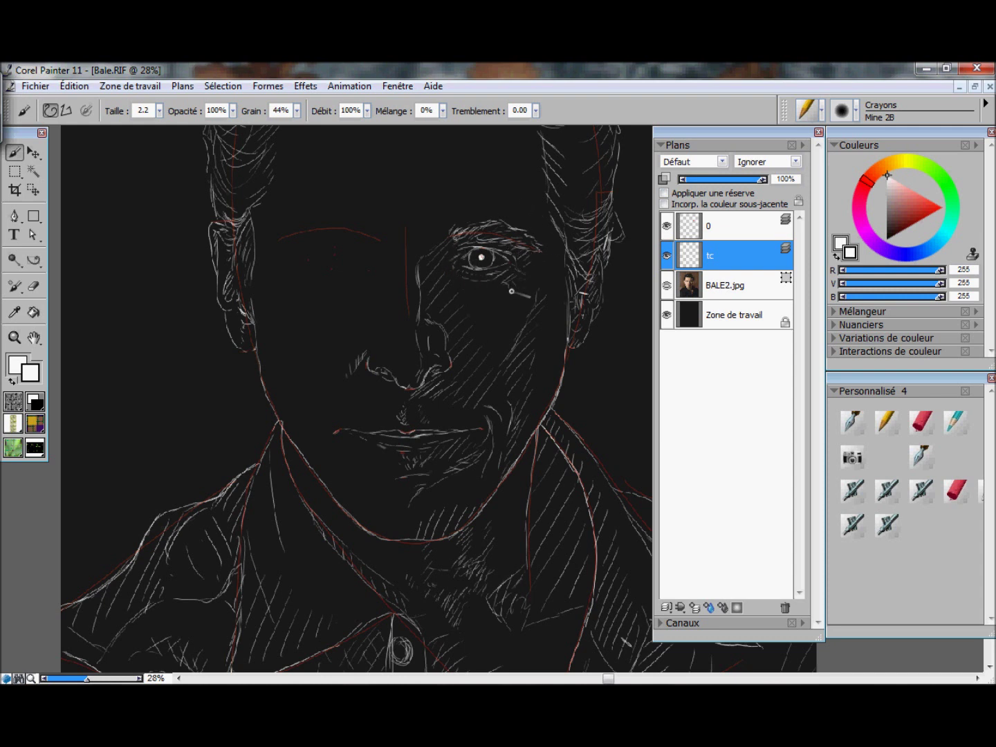
# - Outline the upper and lower lids of the left eye, following the red guide marks
pyautogui.scroll(3, 536, 415)
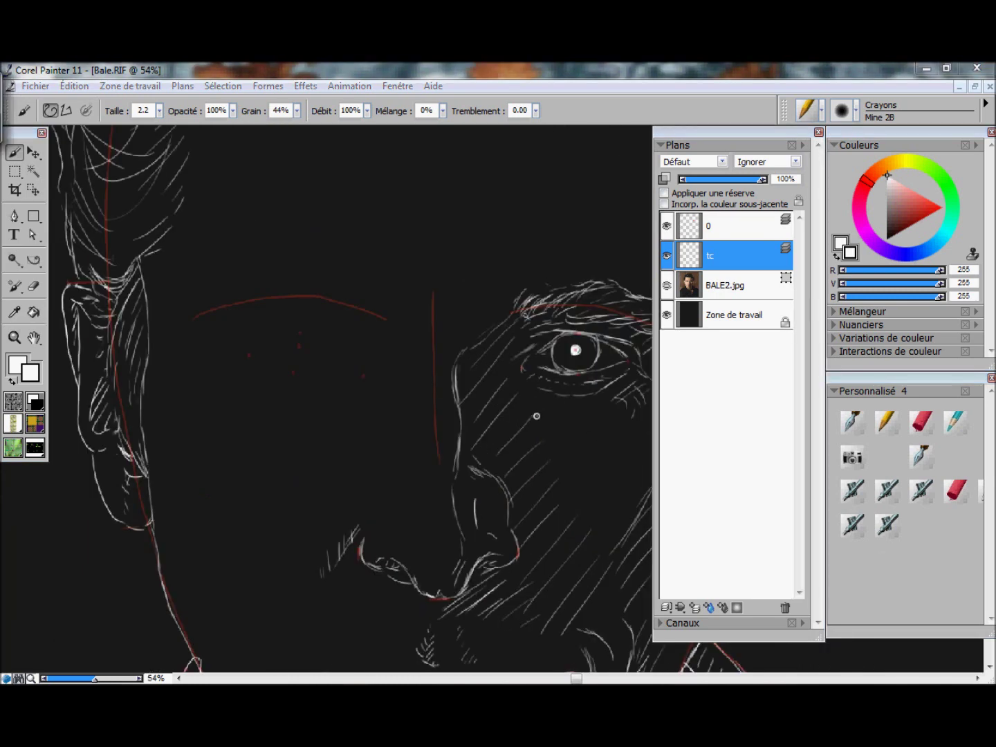
pyautogui.moveTo(329, 449); pyautogui.dragTo(417, 469)
pyautogui.scroll(1, 419, 466)
pyautogui.moveTo(435, 381); pyautogui.dragTo(443, 395)
pyautogui.moveTo(365, 342)
pyautogui.mouseDown()
pyautogui.moveTo(405, 352)
pyautogui.moveTo(437, 384)
pyautogui.mouseUp()
pyautogui.moveTo(302, 369)
pyautogui.mouseDown()
pyautogui.moveTo(338, 343)
pyautogui.moveTo(363, 342)
pyautogui.moveTo(315, 354)
pyautogui.moveTo(353, 341)
pyautogui.moveTo(334, 377)
pyautogui.moveTo(358, 389)
pyautogui.moveTo(408, 387)
pyautogui.mouseUp()
pyautogui.click(34, 286)
pyautogui.click(15, 152)
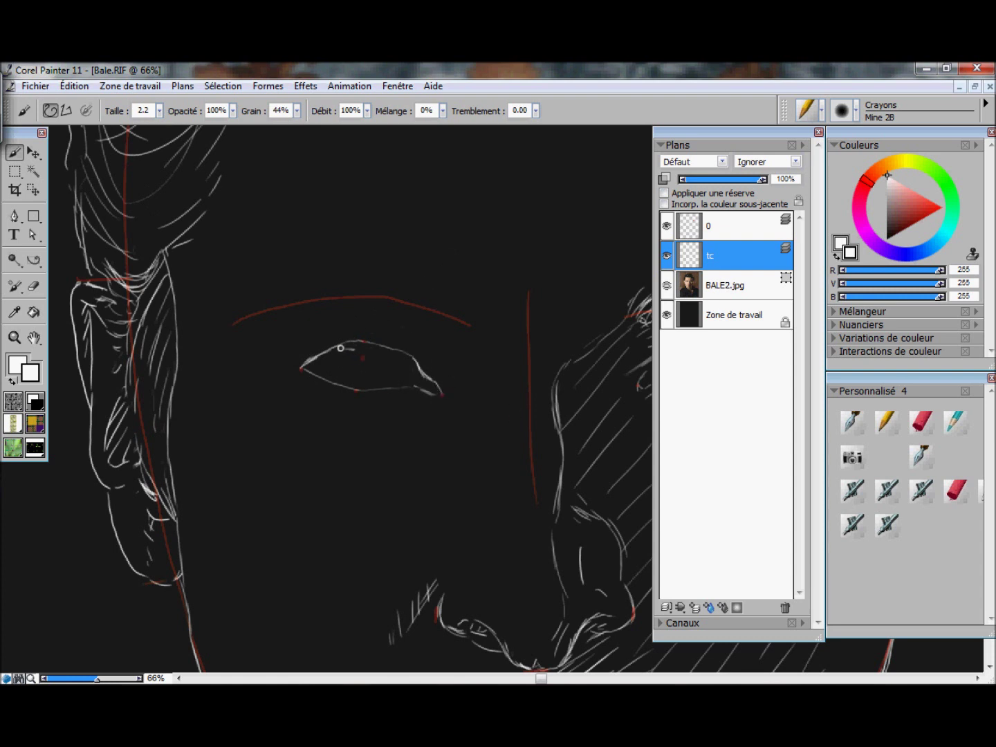
# - Add the iris, pupil, upper lid crease and corner wrinkles to the left eye
pyautogui.moveTo(388, 353)
pyautogui.mouseDown()
pyautogui.moveTo(388, 371)
pyautogui.moveTo(435, 372)
pyautogui.mouseUp()
pyautogui.press('n')
pyautogui.press('b')
pyautogui.moveTo(364, 328)
pyautogui.mouseDown()
pyautogui.moveTo(442, 353)
pyautogui.moveTo(462, 378)
pyautogui.mouseUp()
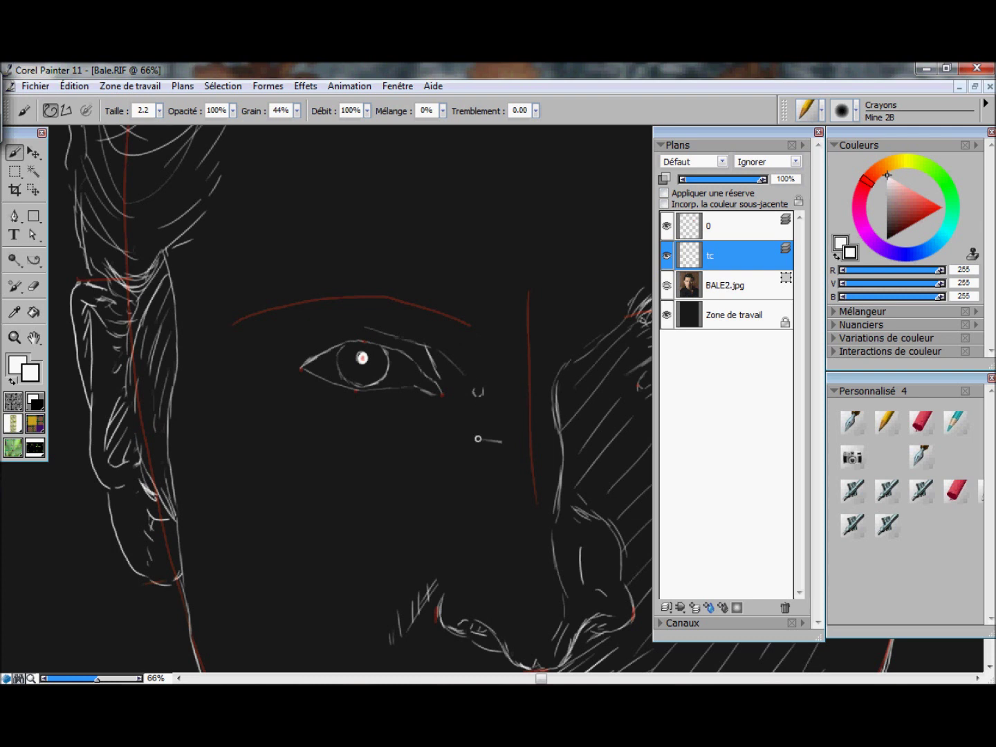
pyautogui.moveTo(297, 353); pyautogui.dragTo(368, 330)
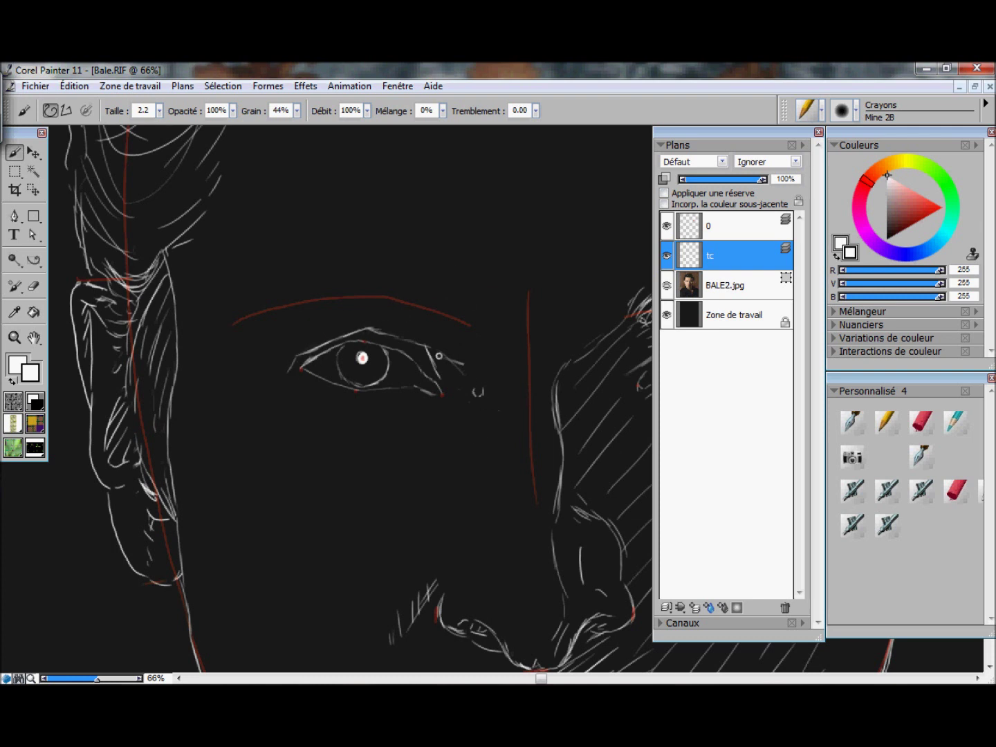
pyautogui.moveTo(260, 381); pyautogui.dragTo(283, 373)
pyautogui.press('n')
pyautogui.moveTo(425, 347); pyautogui.dragTo(446, 381)
pyautogui.press('b')
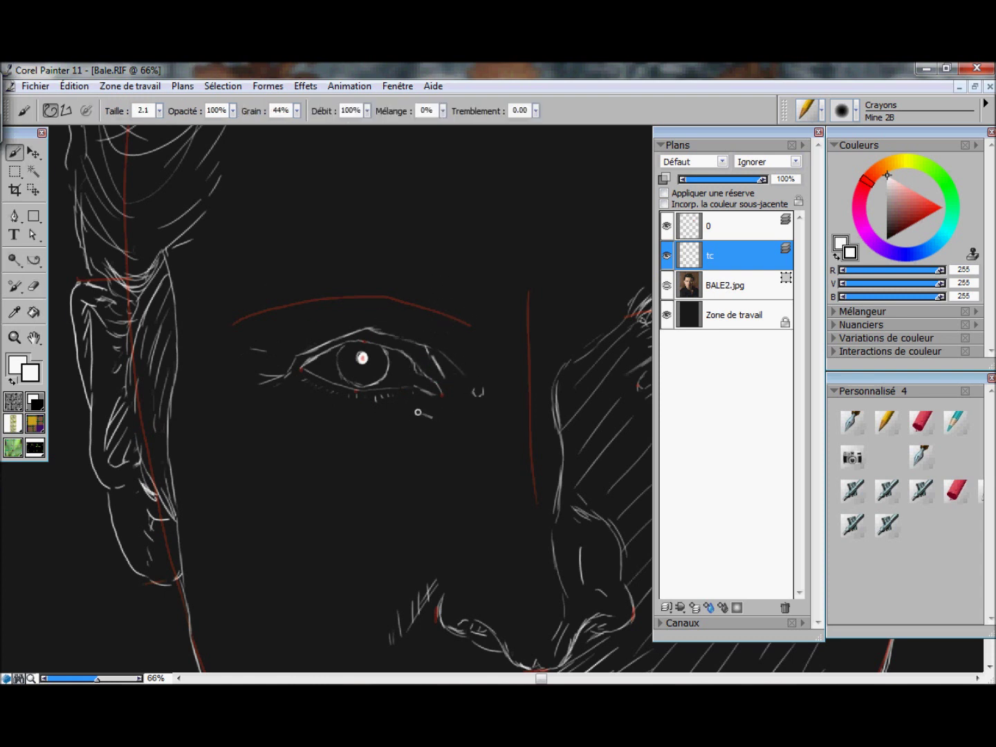
# - Draw the lines beneath the left eye and sketch the left eyebrow
pyautogui.moveTo(332, 408)
pyautogui.mouseDown()
pyautogui.moveTo(402, 414)
pyautogui.moveTo(364, 424)
pyautogui.moveTo(422, 414)
pyautogui.mouseUp()
pyautogui.moveTo(221, 325)
pyautogui.mouseDown()
pyautogui.moveTo(318, 337)
pyautogui.moveTo(377, 316)
pyautogui.moveTo(359, 314)
pyautogui.moveTo(407, 314)
pyautogui.moveTo(401, 327)
pyautogui.moveTo(464, 334)
pyautogui.moveTo(430, 287)
pyautogui.moveTo(249, 297)
pyautogui.moveTo(329, 265)
pyautogui.moveTo(309, 278)
pyautogui.moveTo(436, 286)
pyautogui.moveTo(473, 322)
pyautogui.moveTo(243, 311)
pyautogui.mouseUp()
pyautogui.moveTo(302, 286); pyautogui.dragTo(348, 278)
pyautogui.moveTo(311, 298)
pyautogui.mouseDown()
pyautogui.moveTo(371, 285)
pyautogui.moveTo(392, 294)
pyautogui.mouseUp()
pyautogui.scroll(-12, 541, 278)
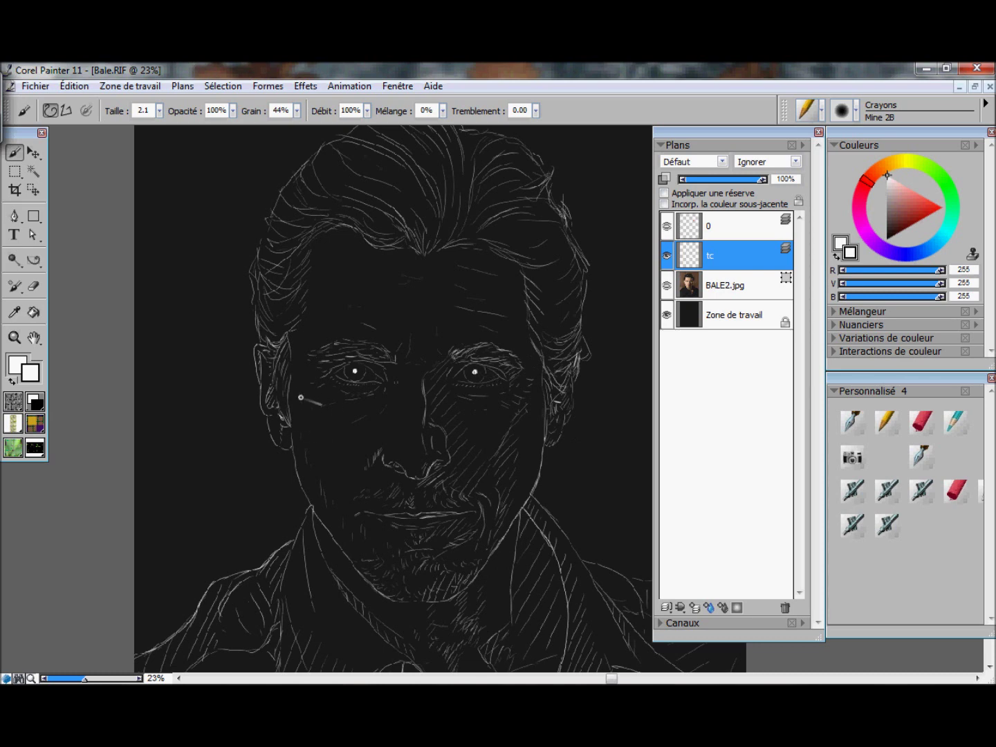
# - Create a new layer below the line drawing and name it Couleurs
pyautogui.hotkey('ctrl', '-')
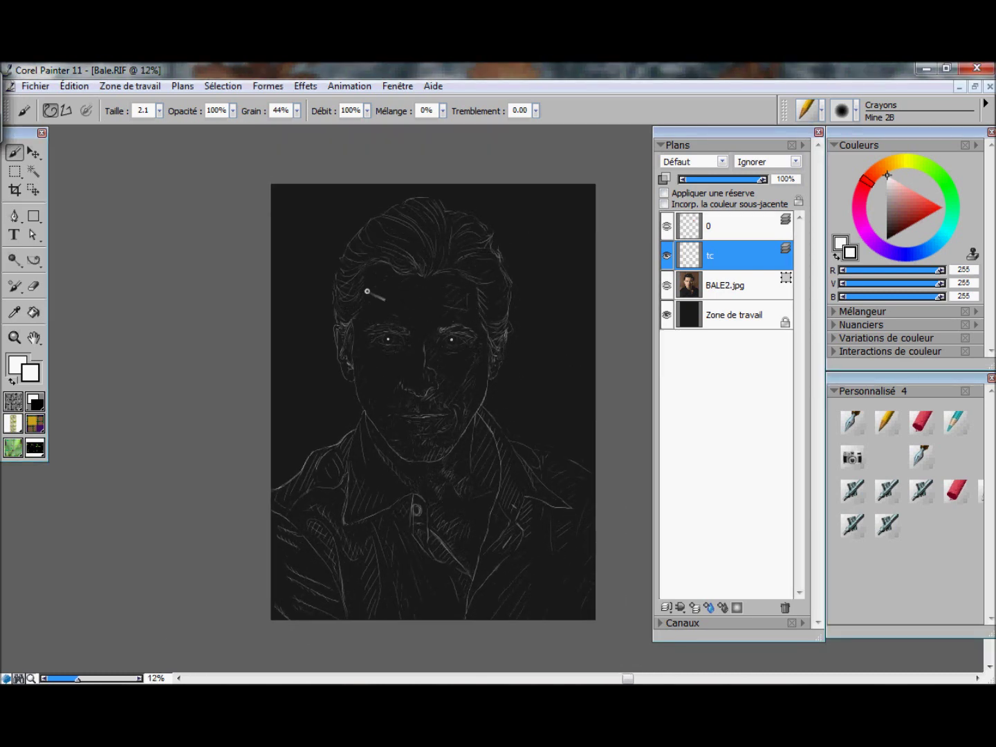
pyautogui.click(700, 607)
pyautogui.doubleClick(731, 284)
pyautogui.write('Couleurs')
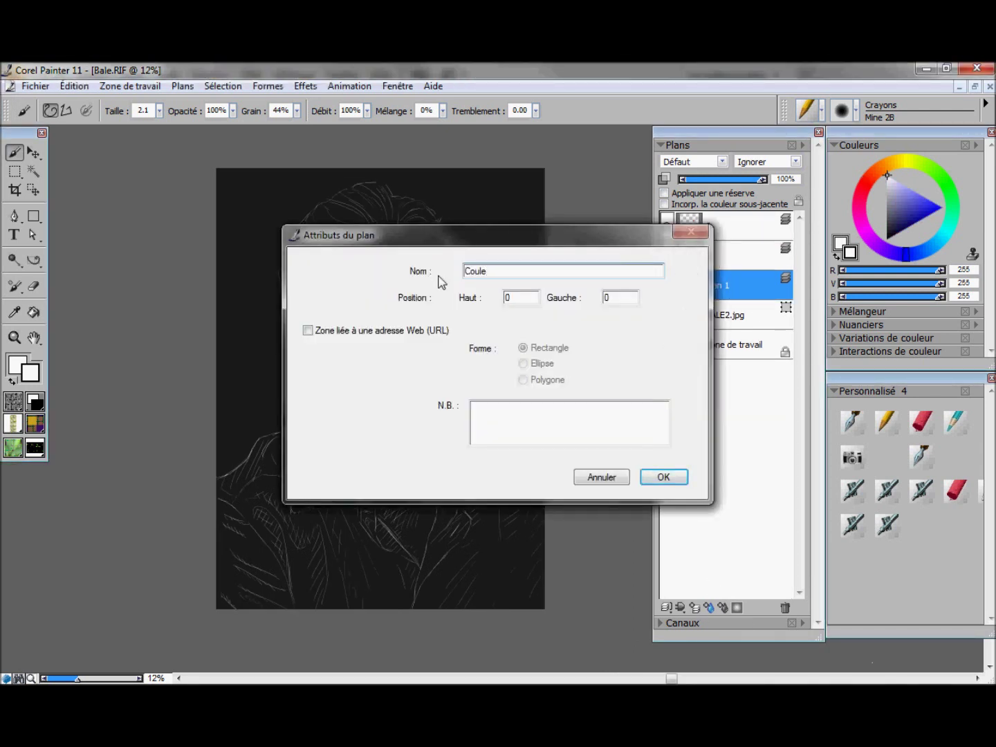
pyautogui.press('Return')
# - Fill the face and neck with beige (R 214, V 197, B 152) using the Doux 50 airbrush at 100% opacity
pyautogui.click(862, 525)
pyautogui.click(233, 111)
pyautogui.moveTo(217, 128); pyautogui.dragTo(279, 128)
pyautogui.click(893, 164)
pyautogui.click(899, 203)
pyautogui.click(900, 193)
pyautogui.moveTo(400, 297)
pyautogui.mouseDown()
pyautogui.moveTo(422, 295)
pyautogui.moveTo(362, 260)
pyautogui.moveTo(289, 316)
pyautogui.moveTo(293, 359)
pyautogui.moveTo(320, 419)
pyautogui.moveTo(379, 500)
pyautogui.moveTo(430, 509)
pyautogui.moveTo(439, 464)
pyautogui.moveTo(433, 363)
pyautogui.moveTo(315, 268)
pyautogui.moveTo(316, 334)
pyautogui.moveTo(410, 395)
pyautogui.moveTo(370, 382)
pyautogui.moveTo(351, 434)
pyautogui.moveTo(397, 464)
pyautogui.moveTo(411, 519)
pyautogui.moveTo(451, 525)
pyautogui.mouseUp()
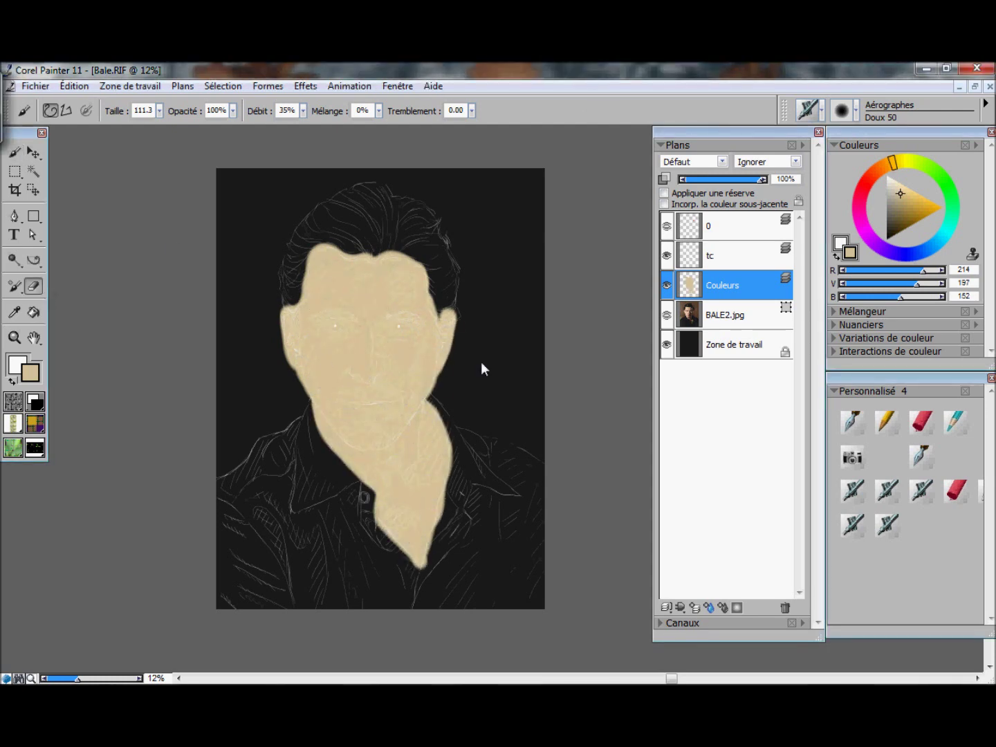
# - Erase the beige paint spilling past the collar, neck, jaw, ears and hairline
pyautogui.press('e')
pyautogui.scroll(3, 477, 314)
pyautogui.moveTo(391, 351)
pyautogui.mouseDown()
pyautogui.moveTo(385, 267)
pyautogui.moveTo(367, 408)
pyautogui.moveTo(333, 433)
pyautogui.moveTo(307, 527)
pyautogui.moveTo(345, 445)
pyautogui.moveTo(328, 508)
pyautogui.mouseUp()
pyautogui.moveTo(380, 512); pyautogui.dragTo(334, 315)
pyautogui.moveTo(268, 336)
pyautogui.mouseDown()
pyautogui.moveTo(287, 368)
pyautogui.moveTo(333, 478)
pyautogui.mouseUp()
pyautogui.moveTo(374, 522); pyautogui.dragTo(403, 371)
pyautogui.moveTo(360, 344)
pyautogui.mouseDown()
pyautogui.moveTo(329, 431)
pyautogui.moveTo(318, 536)
pyautogui.mouseUp()
pyautogui.moveTo(358, 519); pyautogui.dragTo(410, 386)
pyautogui.moveTo(325, 534)
pyautogui.mouseDown()
pyautogui.moveTo(375, 367)
pyautogui.moveTo(332, 535)
pyautogui.mouseUp()
pyautogui.moveTo(185, 393); pyautogui.dragTo(309, 534)
pyautogui.moveTo(214, 449); pyautogui.dragTo(386, 623)
pyautogui.moveTo(359, 543); pyautogui.dragTo(311, 457)
pyautogui.moveTo(180, 244)
pyautogui.mouseDown()
pyautogui.moveTo(211, 342)
pyautogui.moveTo(290, 443)
pyautogui.moveTo(333, 464)
pyautogui.mouseUp()
pyautogui.scroll(5, 332, 464)
pyautogui.hscroll(-2, 333, 463)
pyautogui.moveTo(307, 200)
pyautogui.mouseDown()
pyautogui.moveTo(260, 253)
pyautogui.moveTo(253, 327)
pyautogui.moveTo(276, 417)
pyautogui.moveTo(271, 403)
pyautogui.moveTo(318, 480)
pyautogui.moveTo(302, 433)
pyautogui.moveTo(330, 507)
pyautogui.moveTo(294, 456)
pyautogui.mouseUp()
pyautogui.scroll(-2, 524, 401)
pyautogui.moveTo(588, 399); pyautogui.dragTo(498, 432)
# - Create a new layer above Couleurs and name it Cheveux
pyautogui.click(695, 607)
pyautogui.doubleClick(723, 285)
pyautogui.click(496, 269)
pyautogui.moveTo(551, 352)
pyautogui.mouseDown()
pyautogui.moveTo(572, 377)
pyautogui.moveTo(634, 377)
pyautogui.mouseUp()
pyautogui.click(957, 408)
pyautogui.click(662, 477)
# - Paint dark brown hair strands (R 43, V 38, B 27) with the Doux réaliste coloured pencil at size 12.2
pyautogui.click(955, 421)
pyautogui.moveTo(159, 110); pyautogui.dragTo(209, 128)
pyautogui.moveTo(529, 281)
pyautogui.mouseDown()
pyautogui.moveTo(567, 373)
pyautogui.moveTo(570, 349)
pyautogui.mouseUp()
pyautogui.moveTo(413, 234)
pyautogui.mouseDown()
pyautogui.moveTo(451, 184)
pyautogui.moveTo(533, 202)
pyautogui.moveTo(477, 211)
pyautogui.moveTo(494, 160)
pyautogui.moveTo(469, 298)
pyautogui.mouseUp()
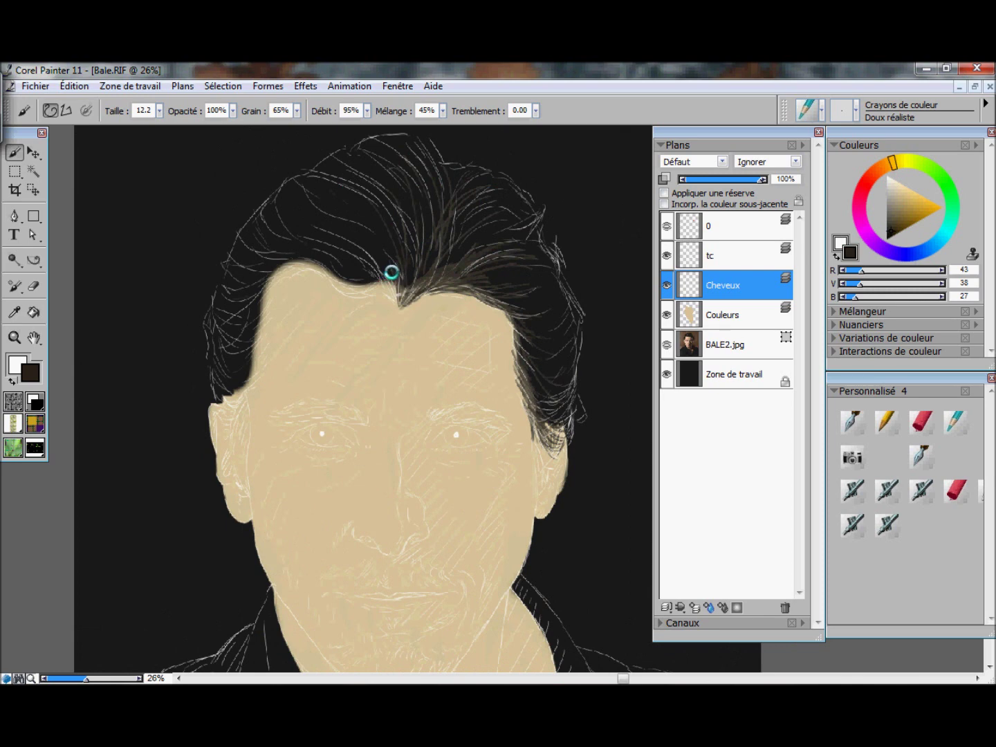